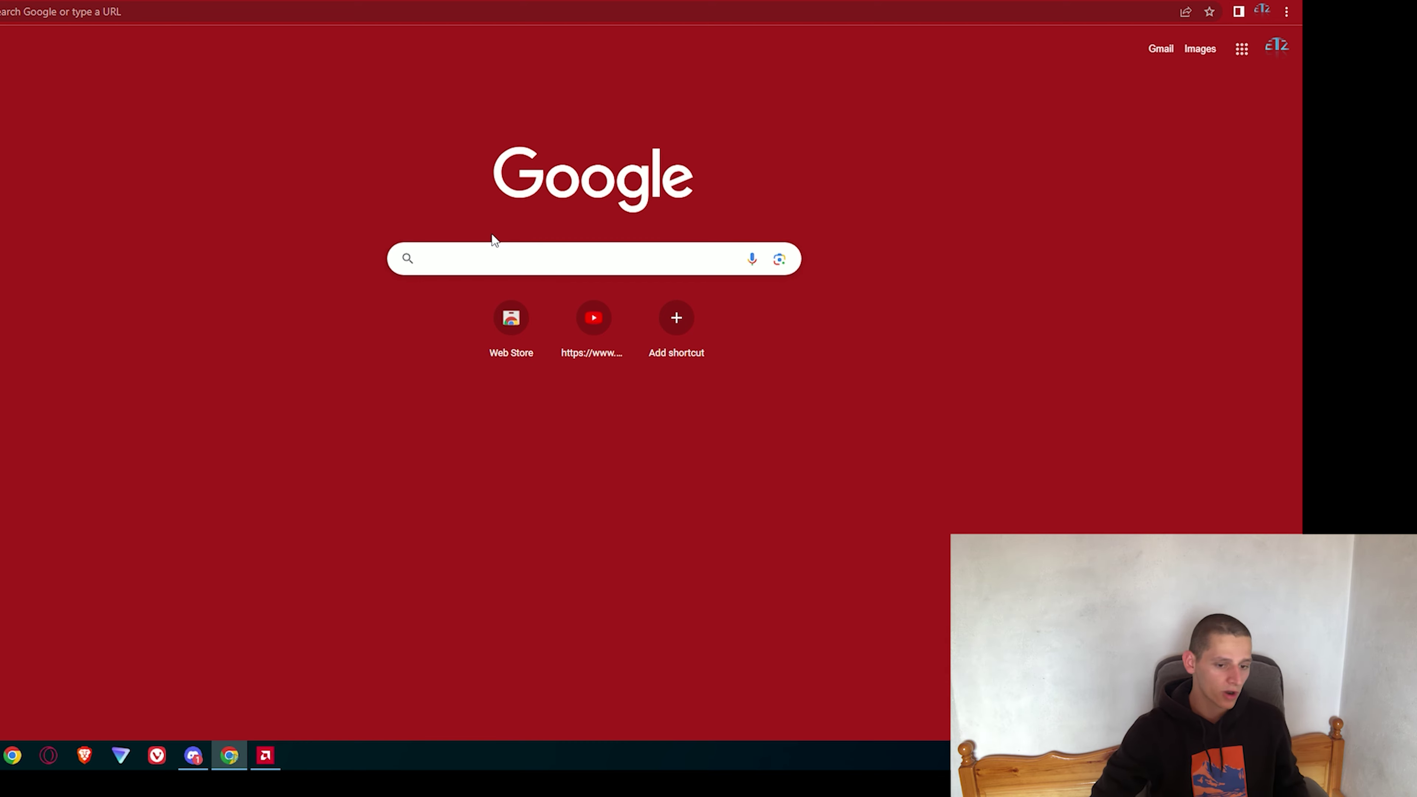
Search Google for 'vivaldi' and open the official Vivaldi Browser website from the results.
{"action": "left_click", "coordinate": [476, 250]}
{"action": "type", "text": "vivaldi"}
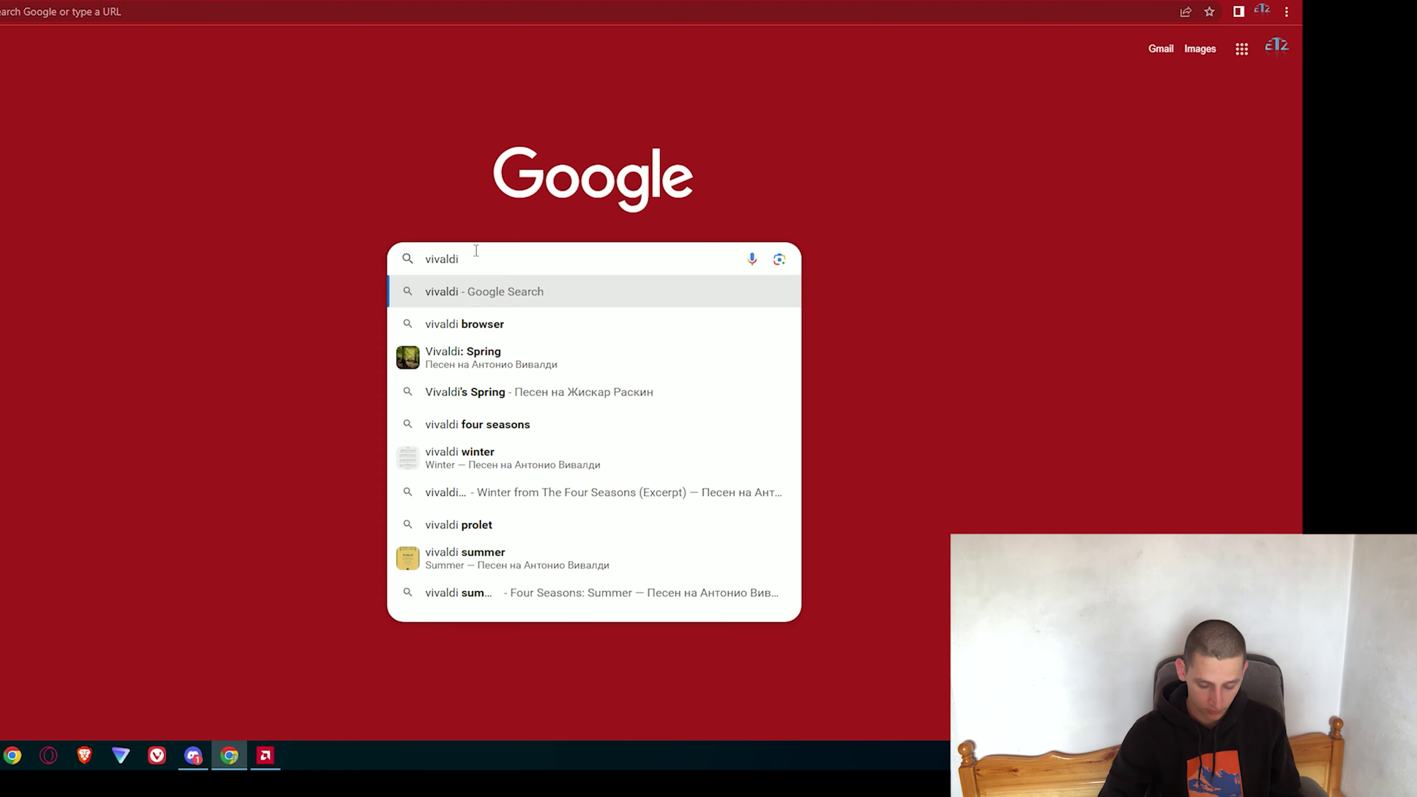
{"action": "key", "text": "Return"}
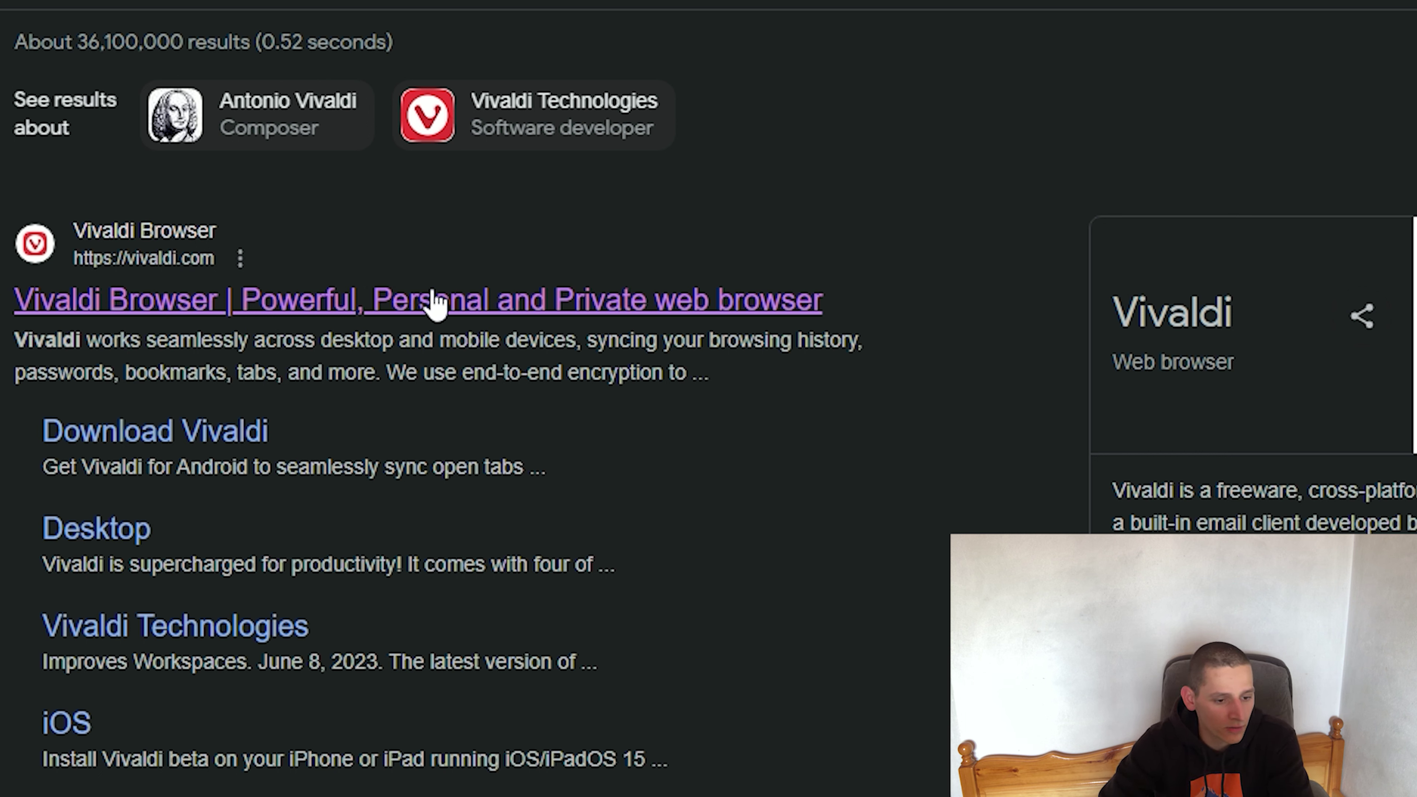
{"action": "left_click", "coordinate": [441, 301]}
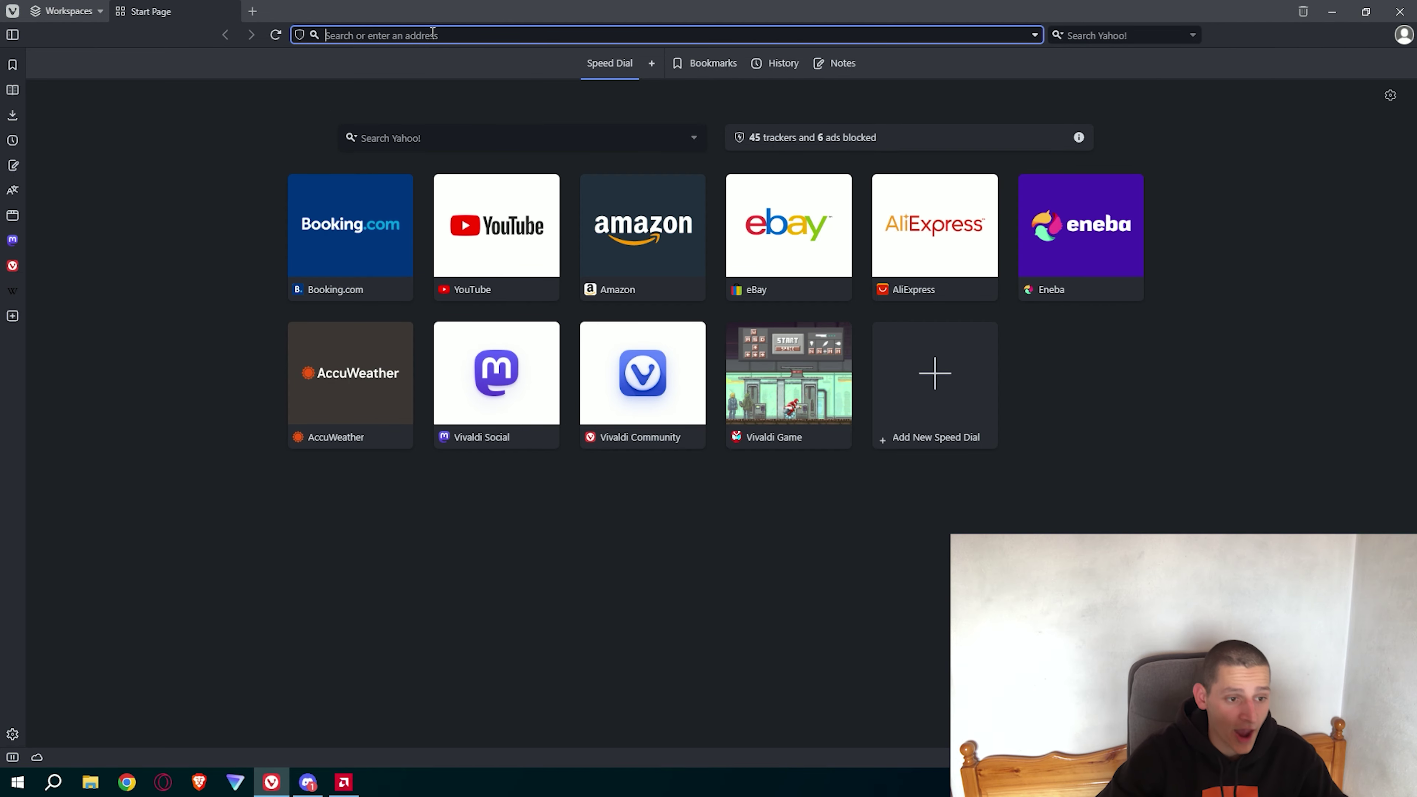
Go to TradingView via the address bar and choose to sign in with email.
{"action": "type", "text": "tradingview.com/"}
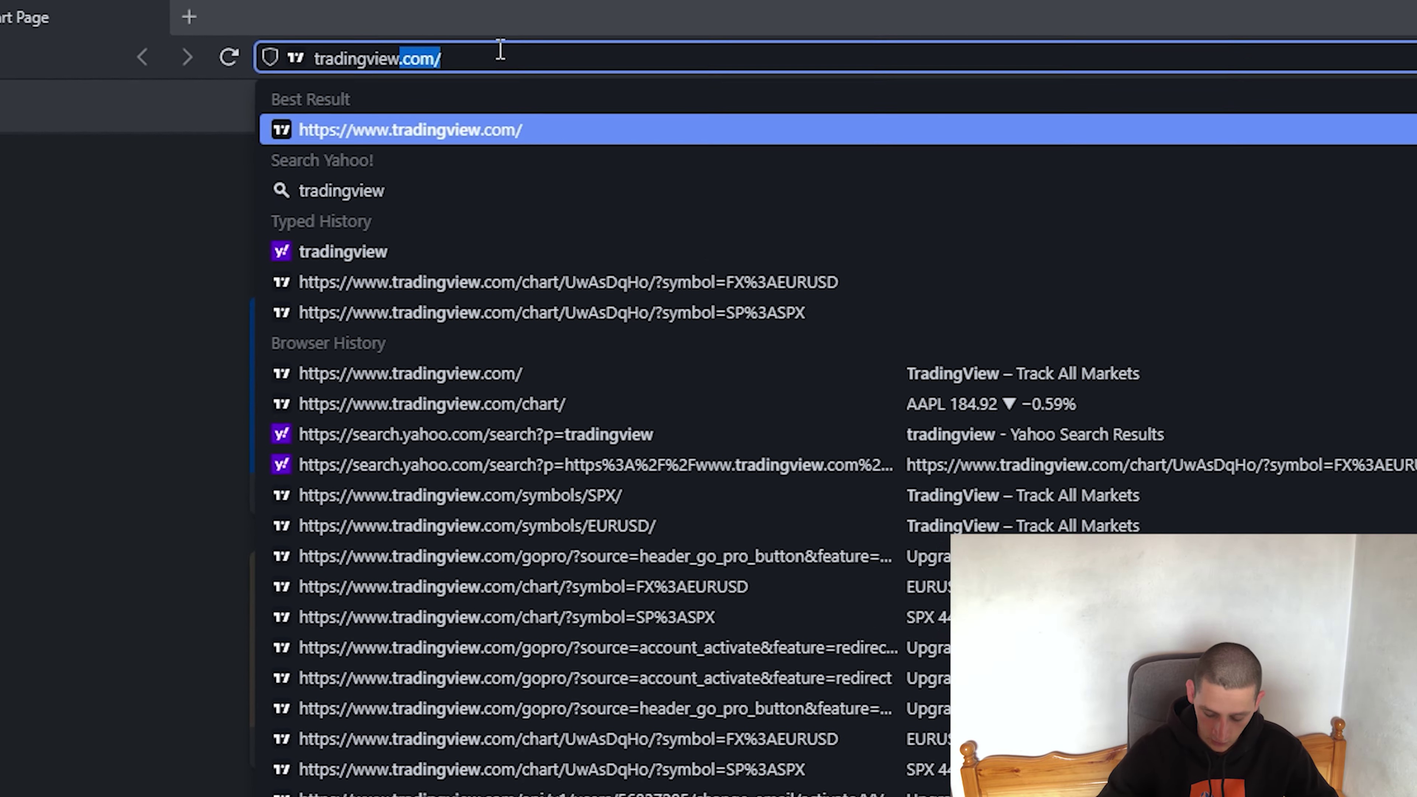
{"action": "key", "text": "Return"}
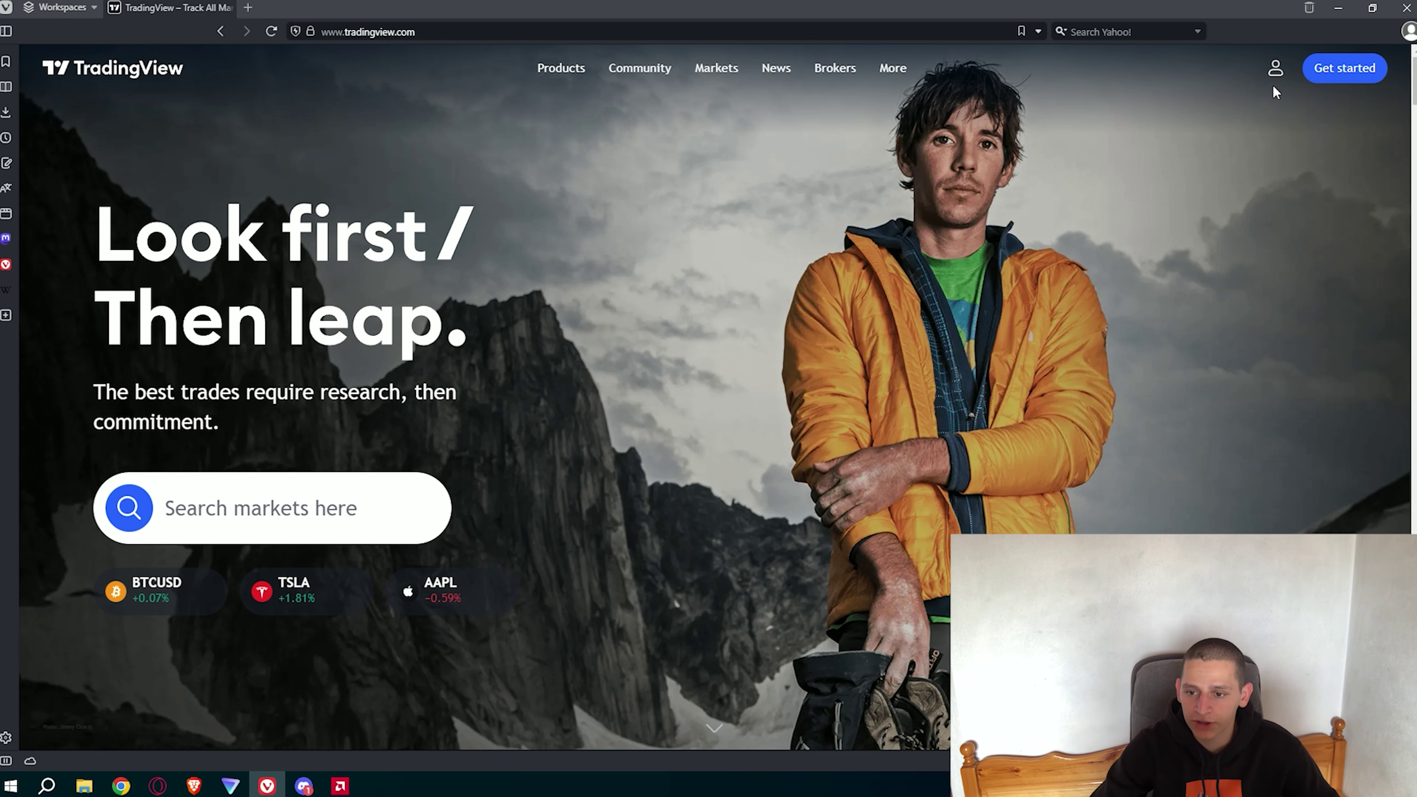
{"action": "left_click", "coordinate": [1275, 72]}
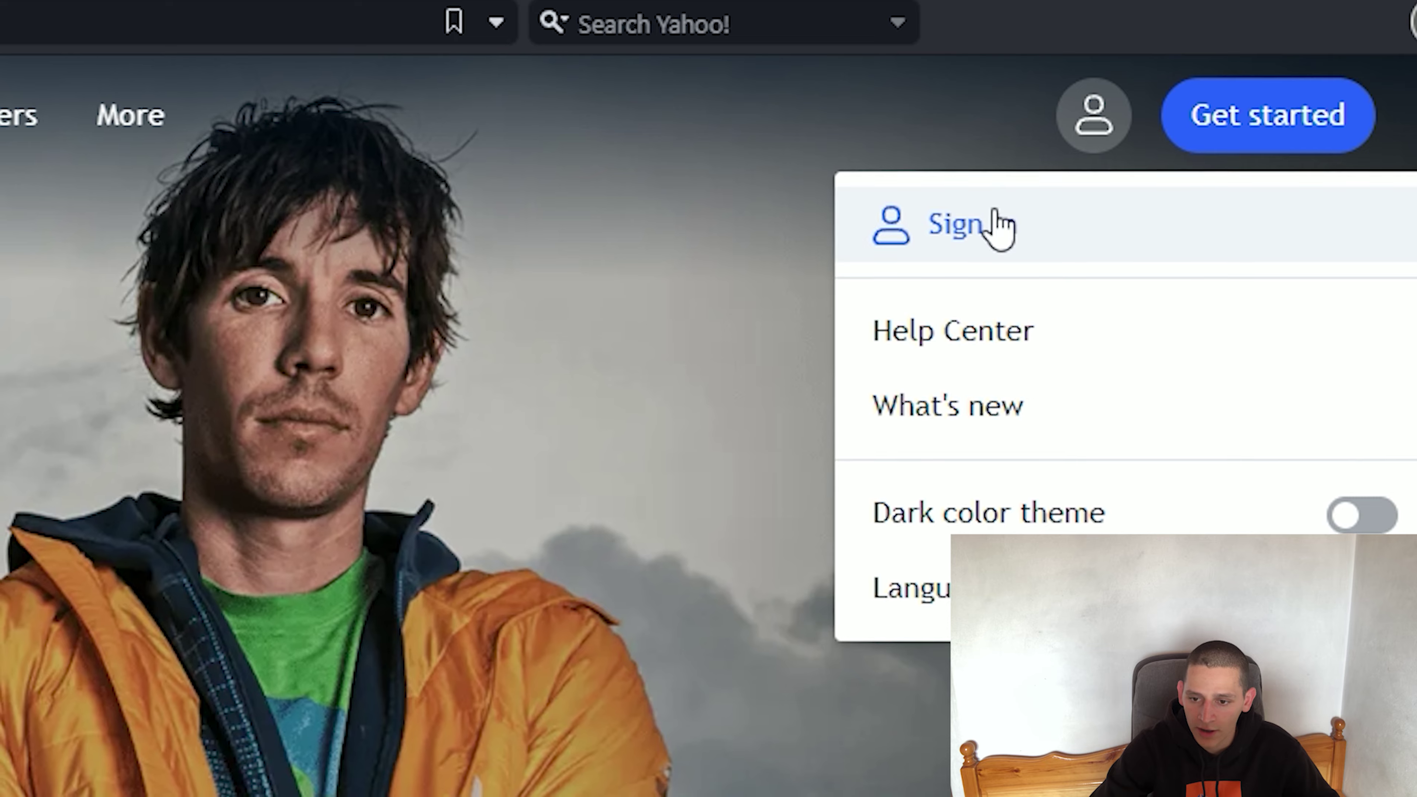
{"action": "left_click", "coordinate": [1036, 204]}
{"action": "left_click", "coordinate": [1074, 475]}
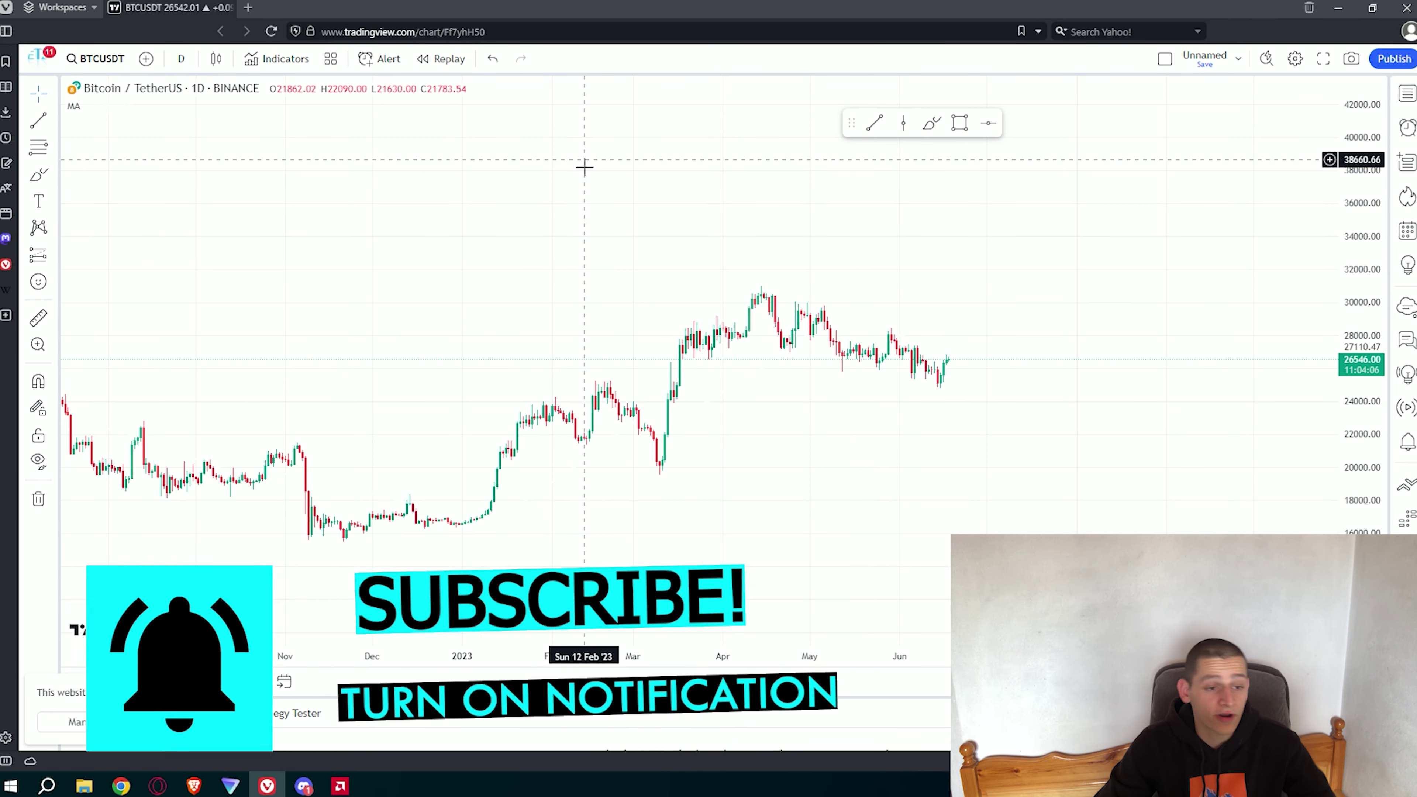
Copy the Bitcoin chart page address and load it in a second tab.
{"action": "left_click", "coordinate": [511, 31]}
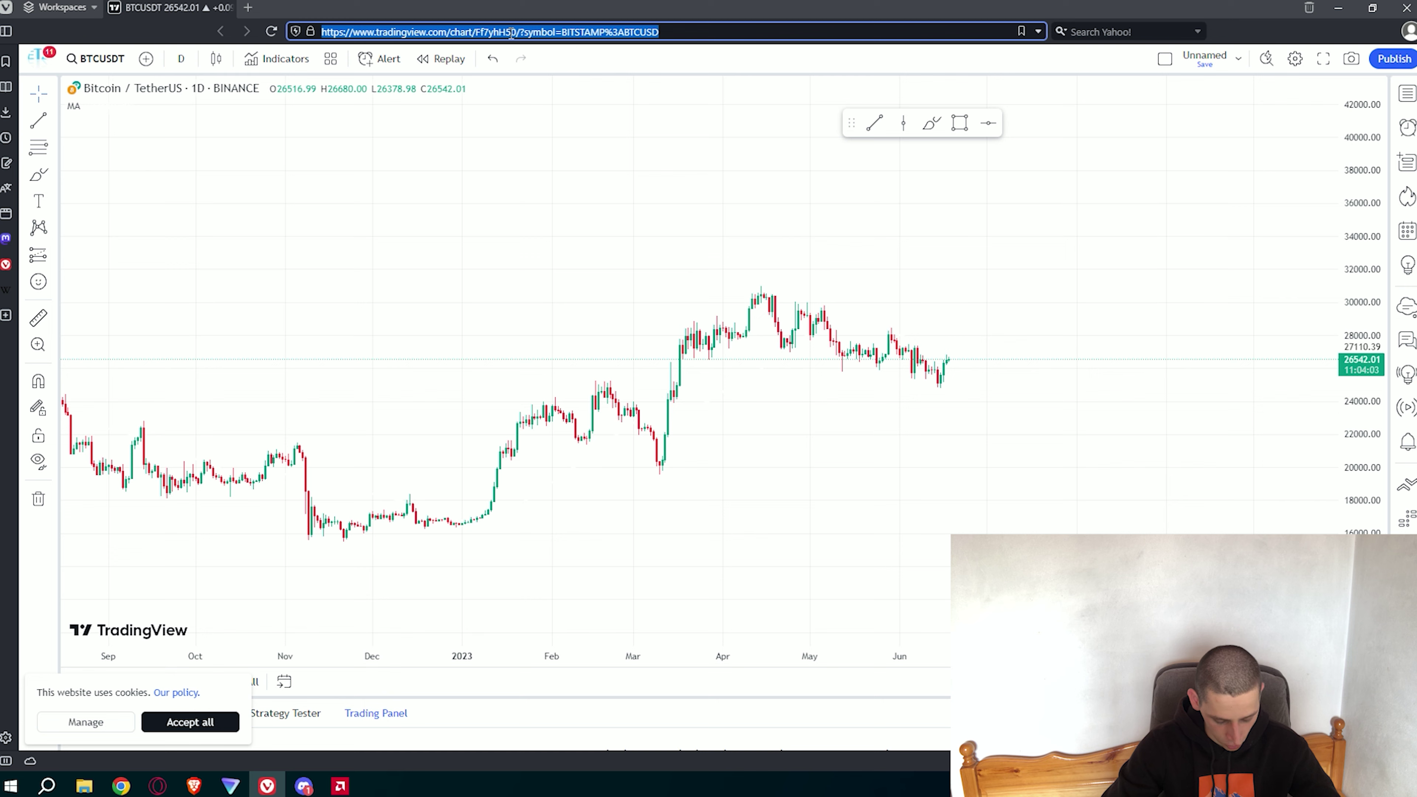
{"action": "key", "text": "ctrl+c"}
{"action": "left_click", "coordinate": [248, 8]}
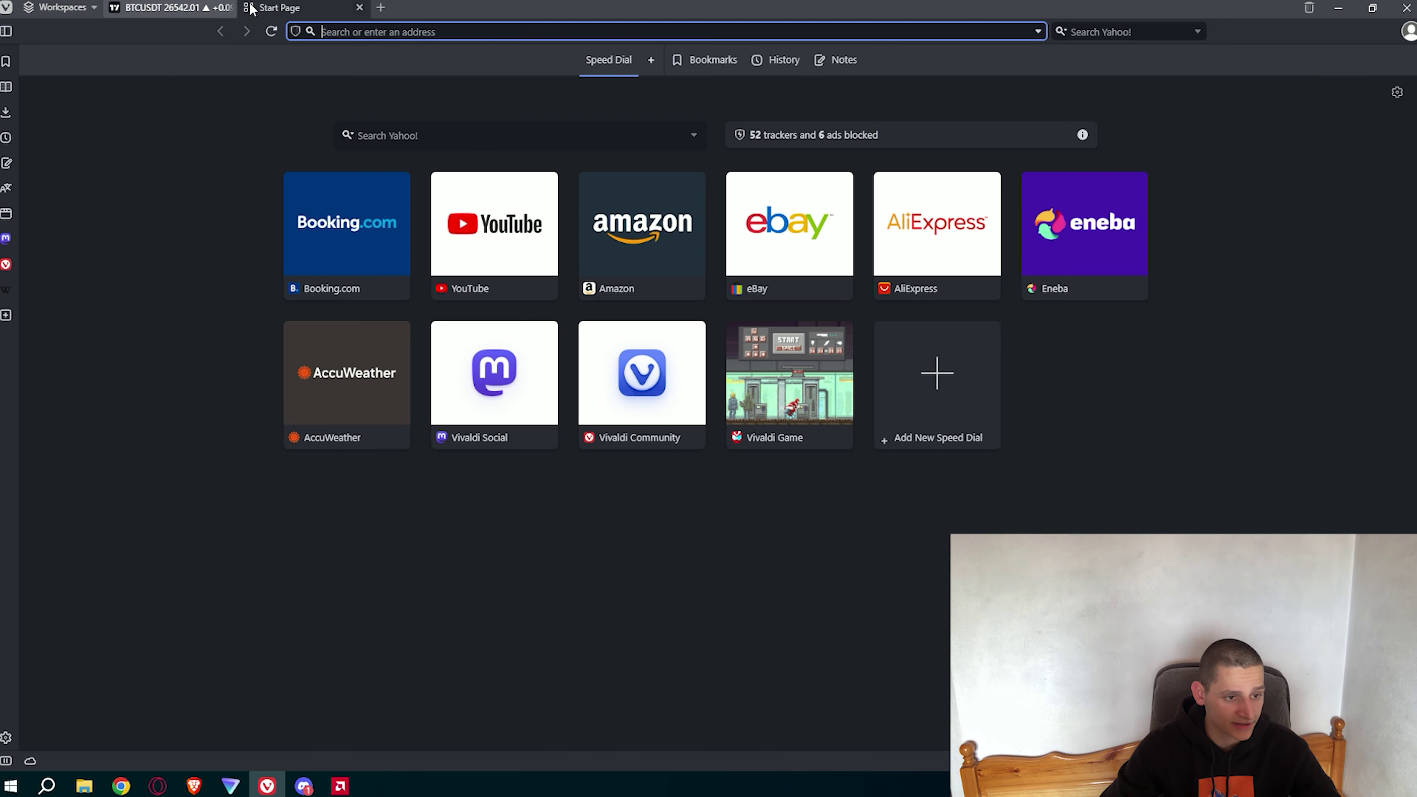
{"action": "key", "text": "ctrl+v"}
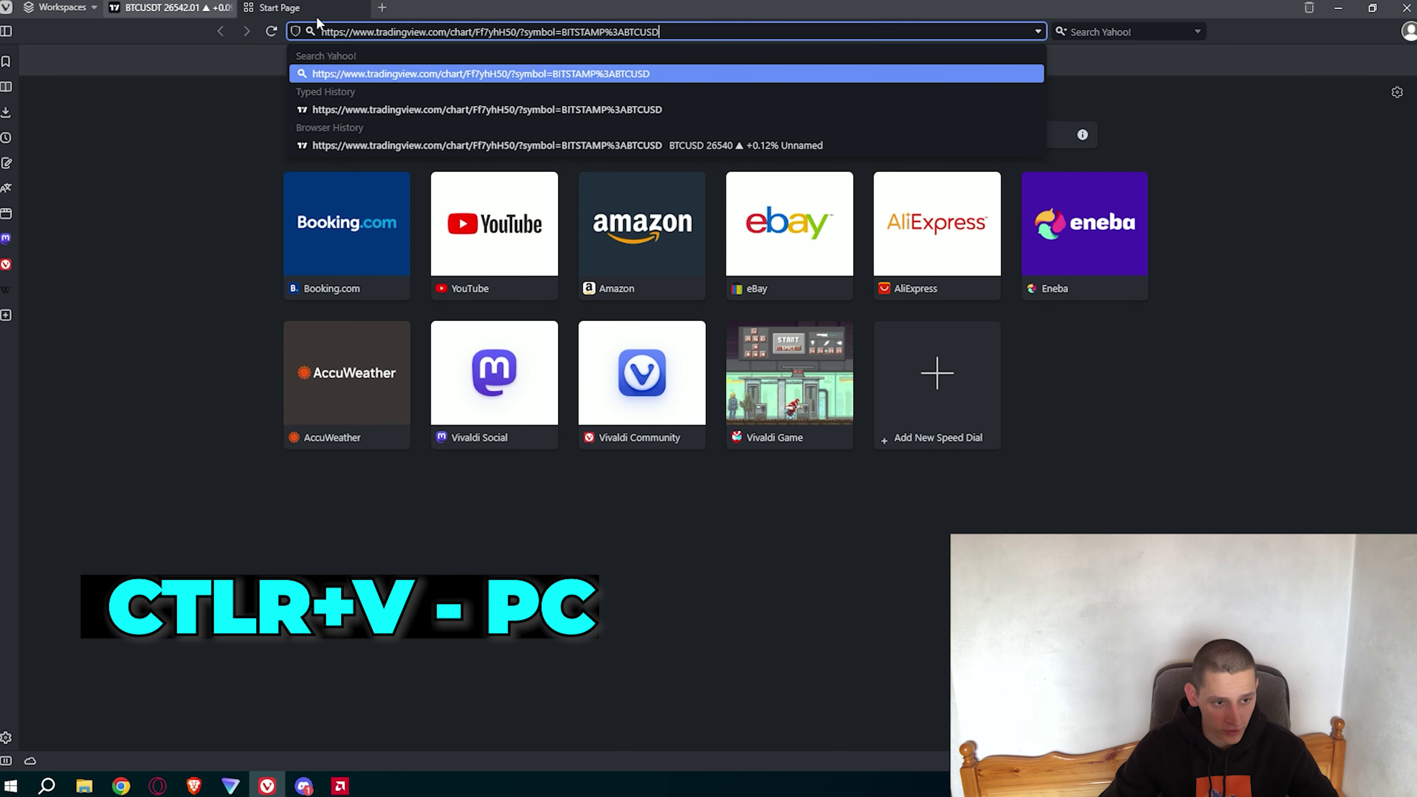
{"action": "key", "text": "Return"}
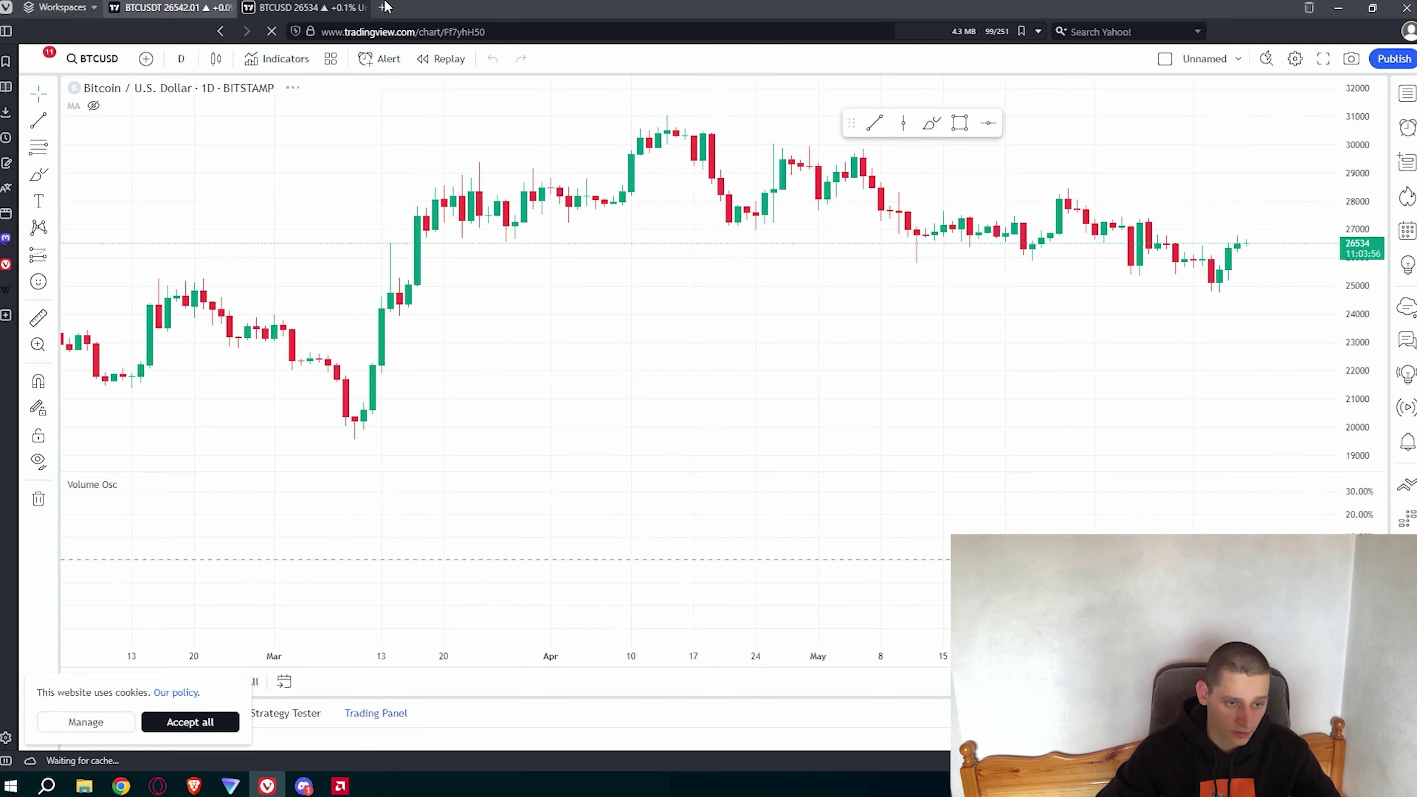
Load the same chart address in third and fourth tabs, then return to the first tab.
{"action": "left_click", "coordinate": [383, 7]}
{"action": "key", "text": "ctrl+v"}
{"action": "key", "text": "Return"}
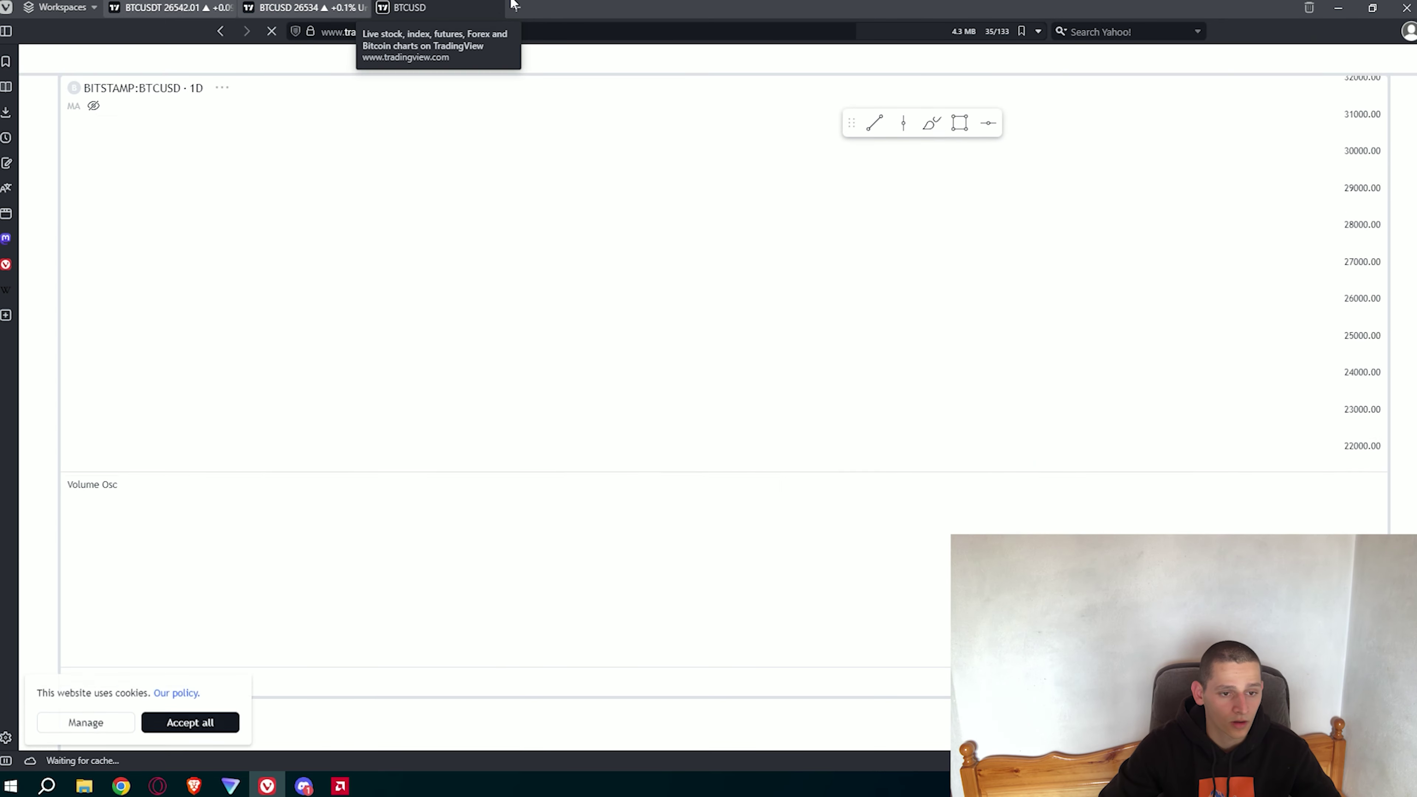
{"action": "left_click", "coordinate": [513, 8]}
{"action": "key", "text": "ctrl+v"}
{"action": "key", "text": "Return"}
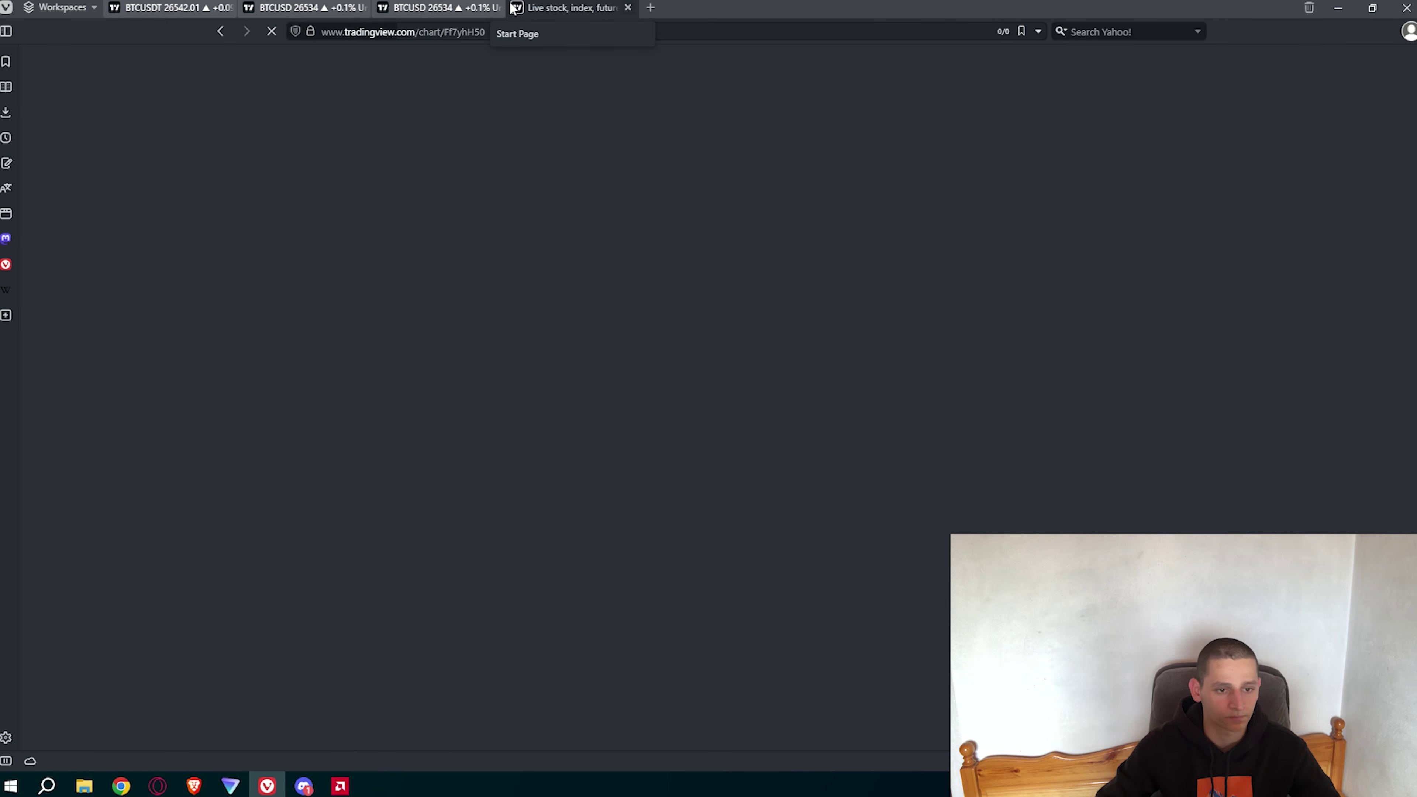
{"action": "left_click", "coordinate": [174, 7]}
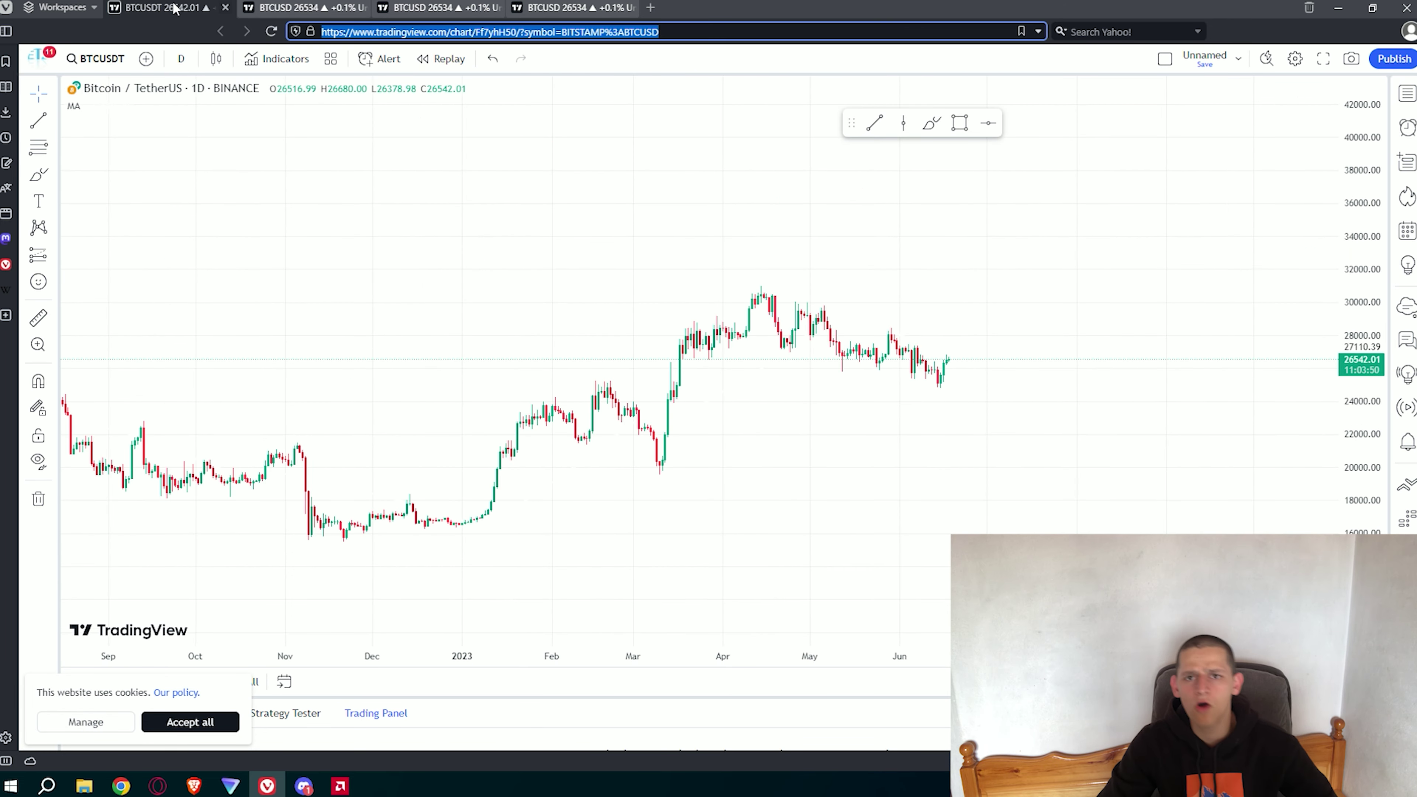
{"action": "left_click", "coordinate": [532, 222]}
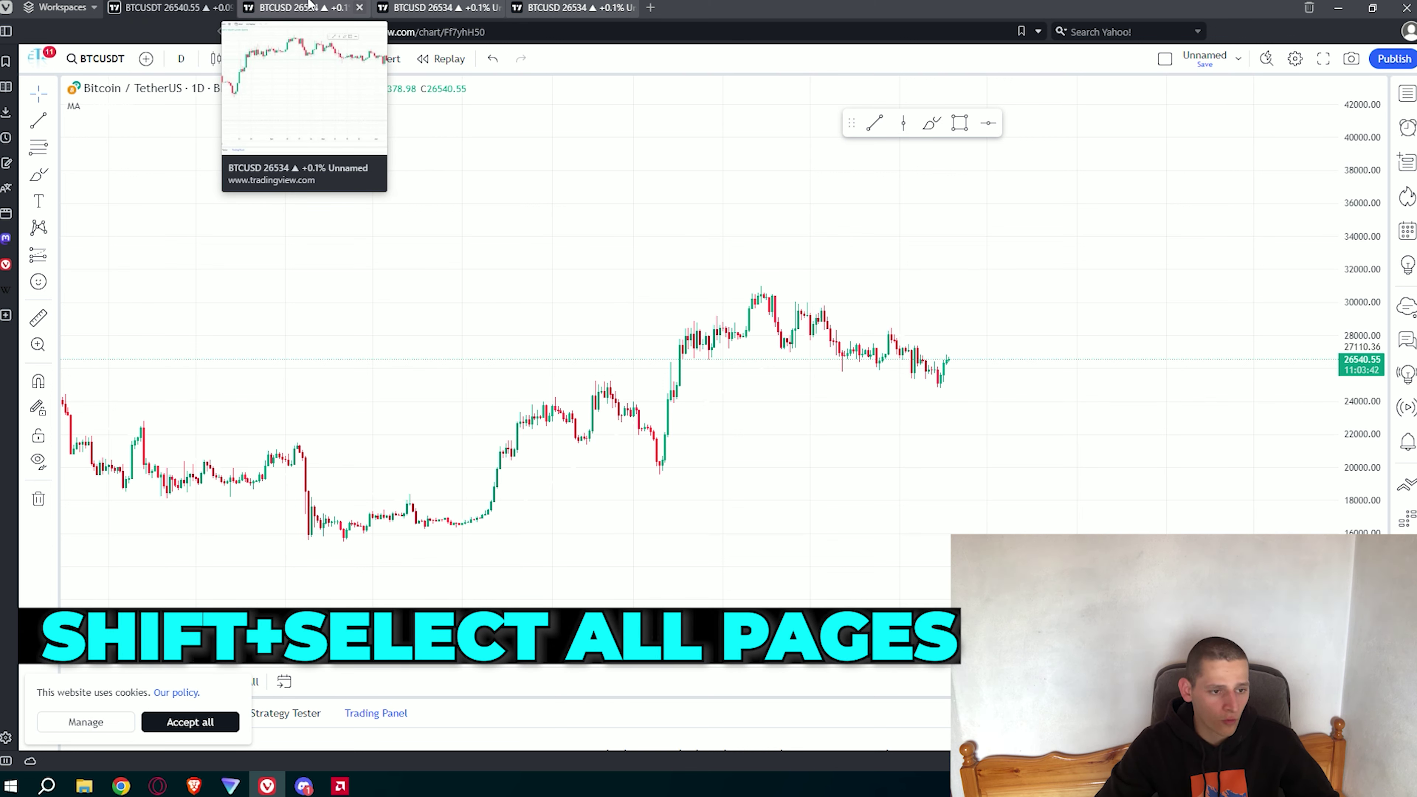
Select all four chart tabs and tile them in a 2x2 grid with Tile 4 Tabs.
{"action": "left_click", "coordinate": [409, 7], "text": "shift"}
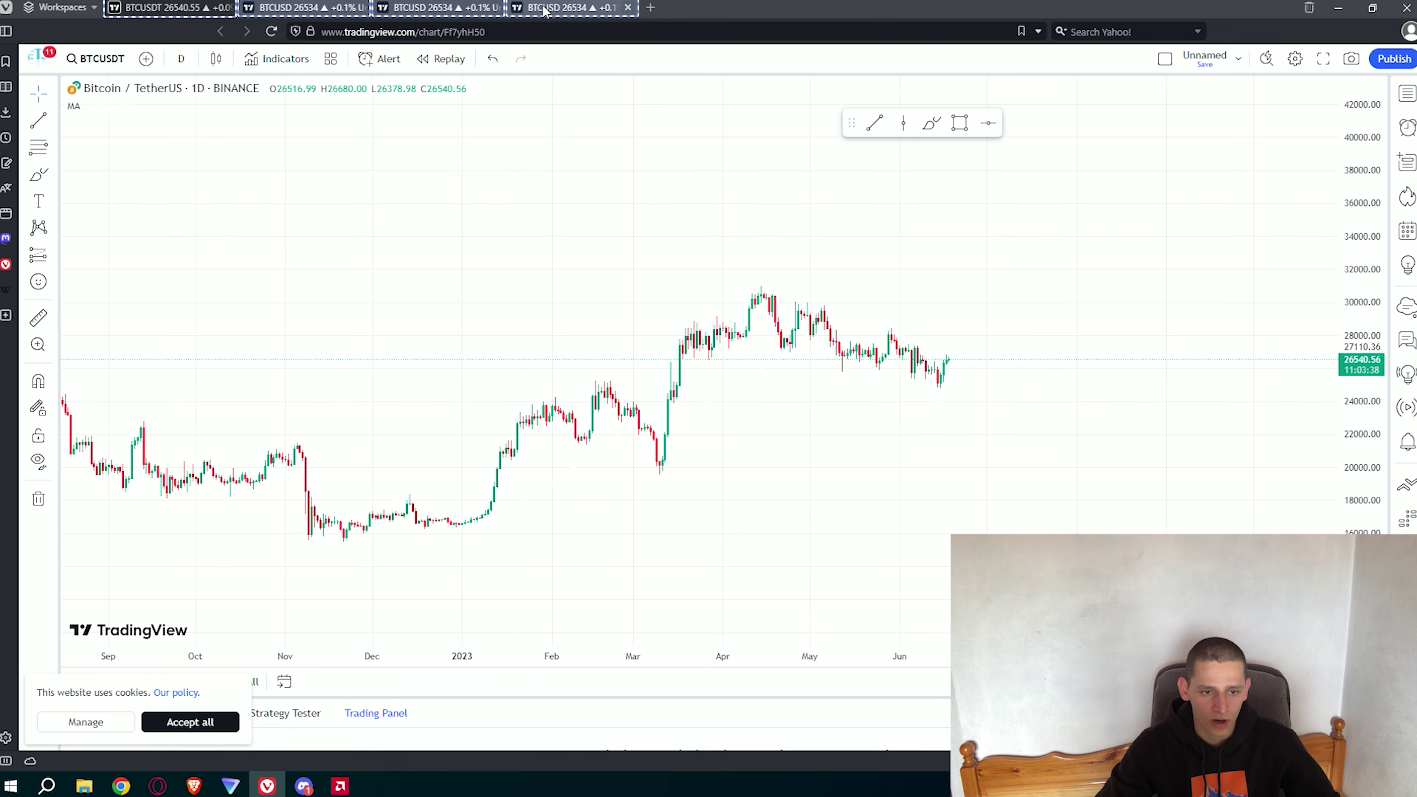
{"action": "right_click", "coordinate": [546, 10]}
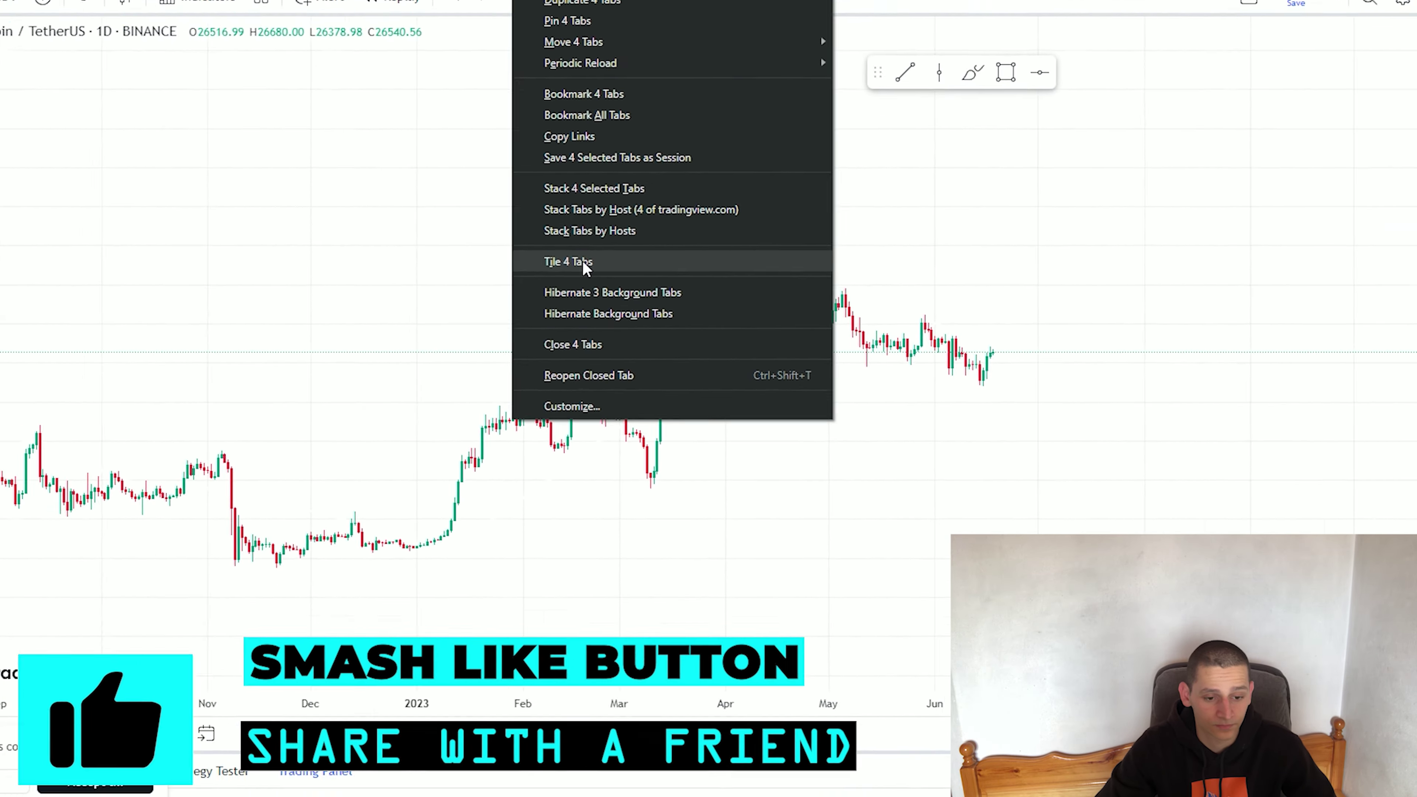
{"action": "left_click", "coordinate": [580, 260]}
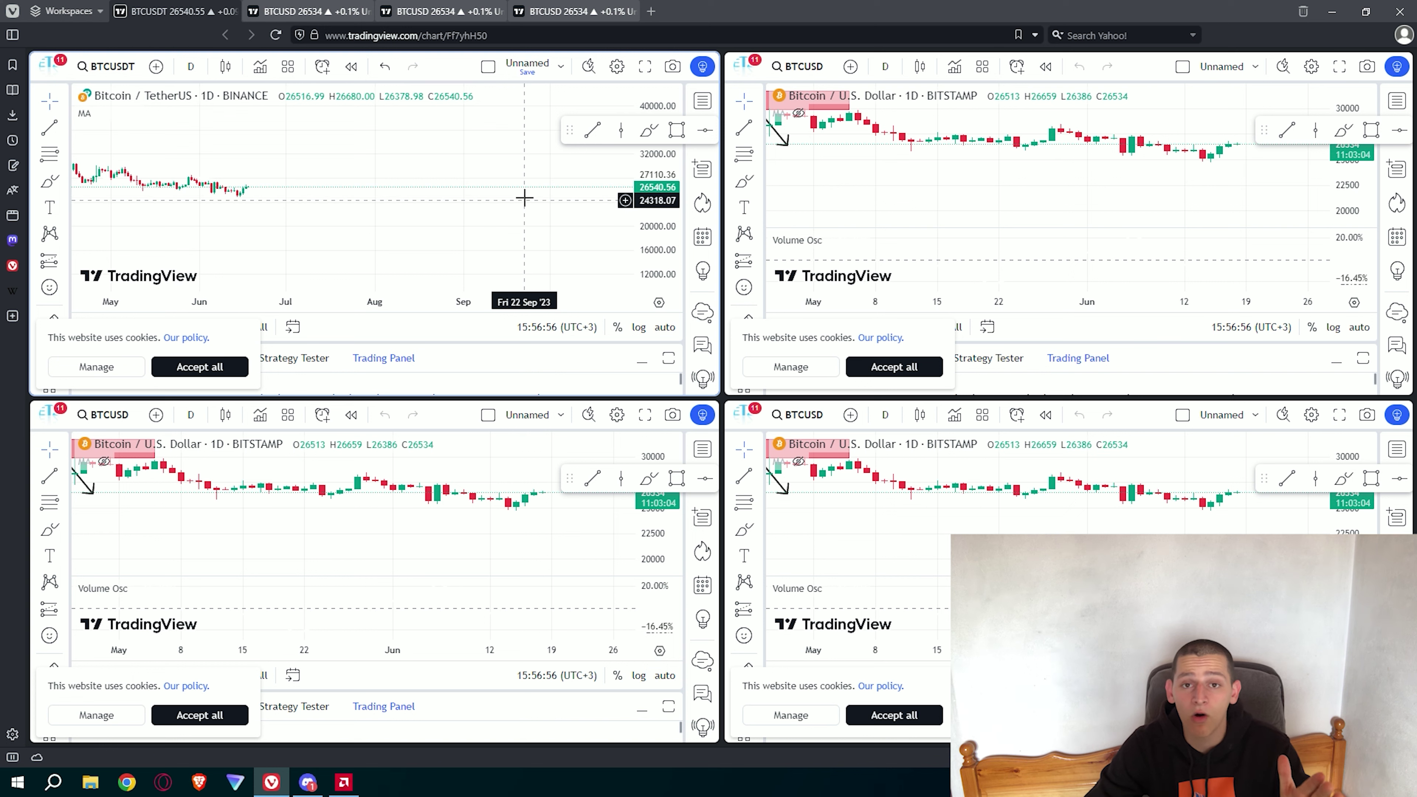
Set the tiled charts to 1 minute, 5 minutes, 15 minutes and 1 hour intervals.
{"action": "left_click", "coordinate": [191, 66]}
{"action": "left_click", "coordinate": [208, 117]}
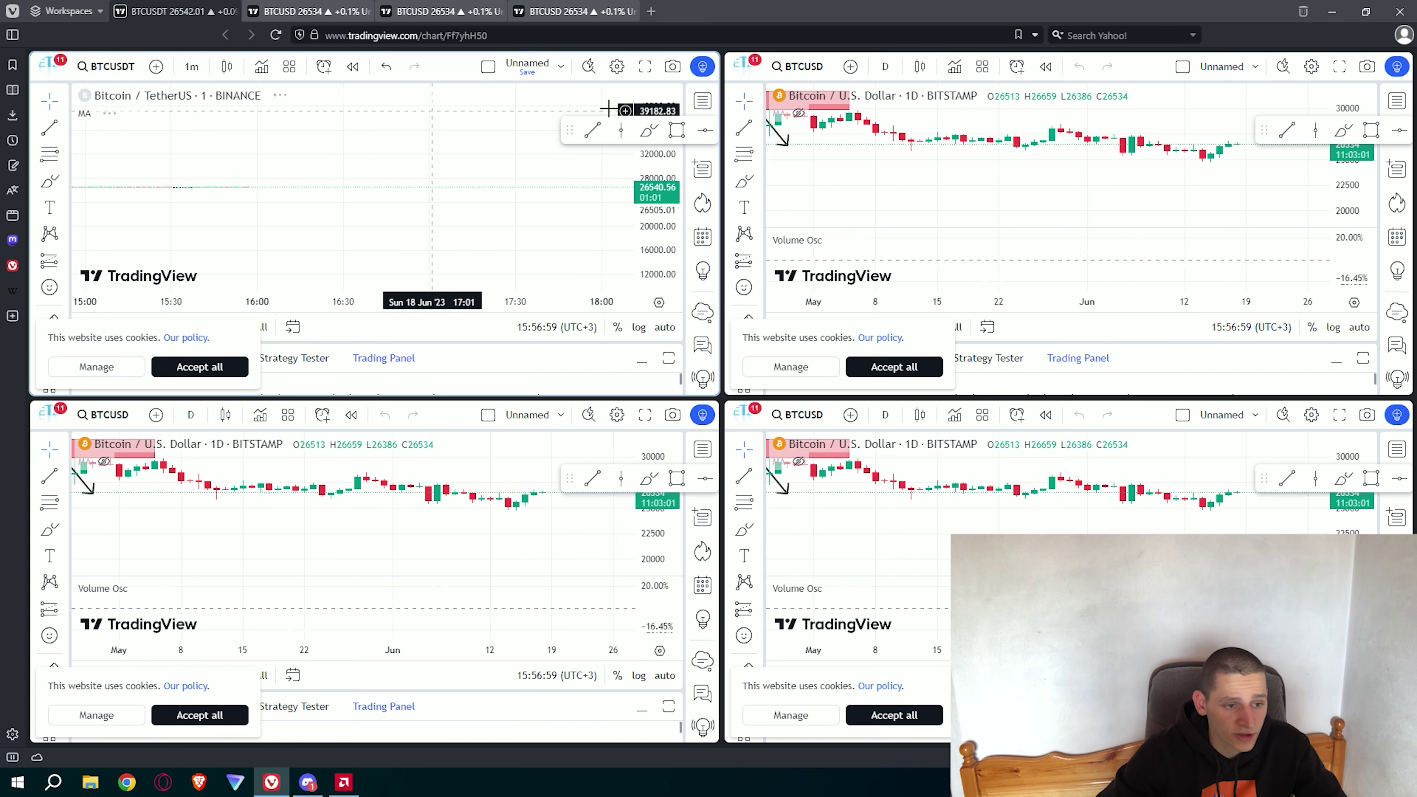
{"action": "left_click", "coordinate": [888, 67]}
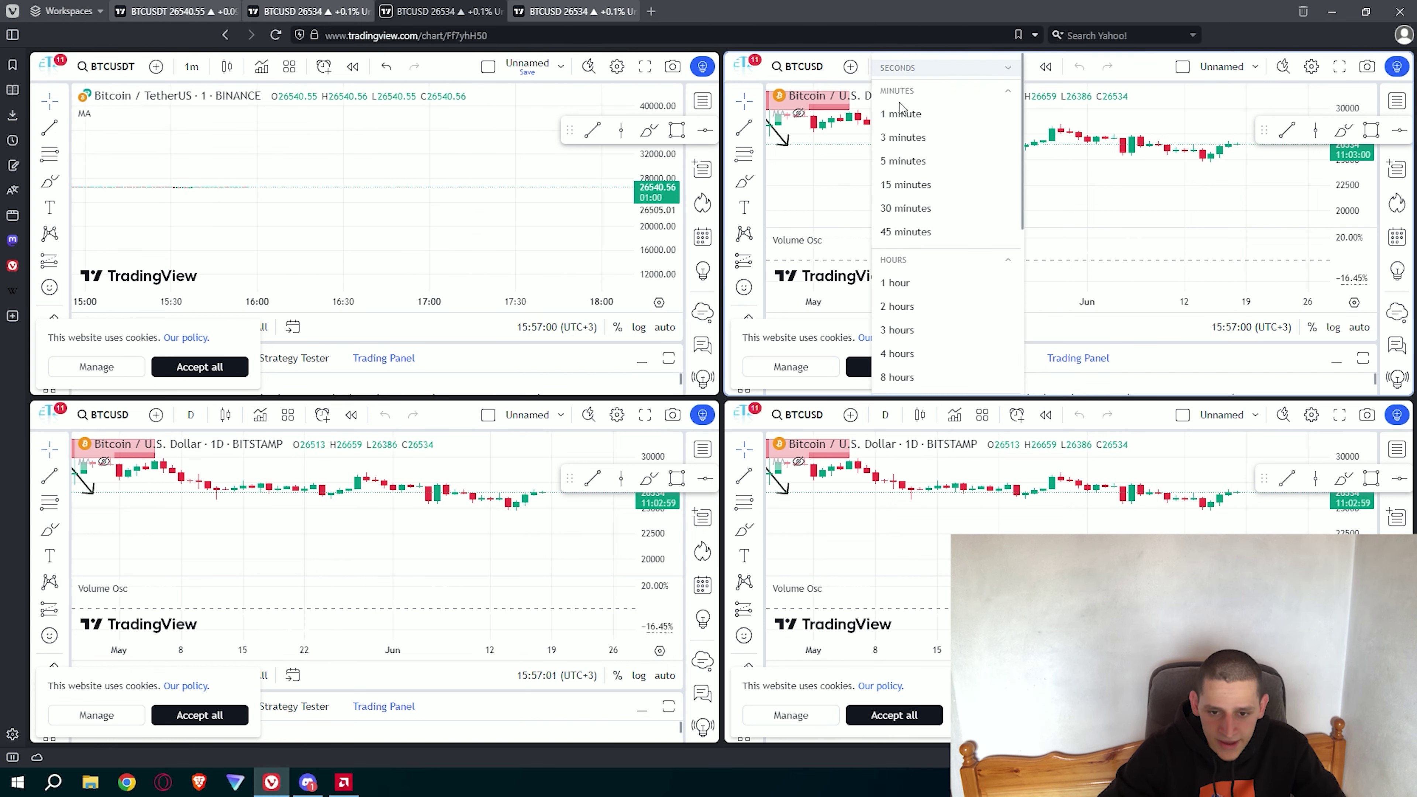
{"action": "left_click", "coordinate": [915, 162]}
{"action": "left_click", "coordinate": [189, 416]}
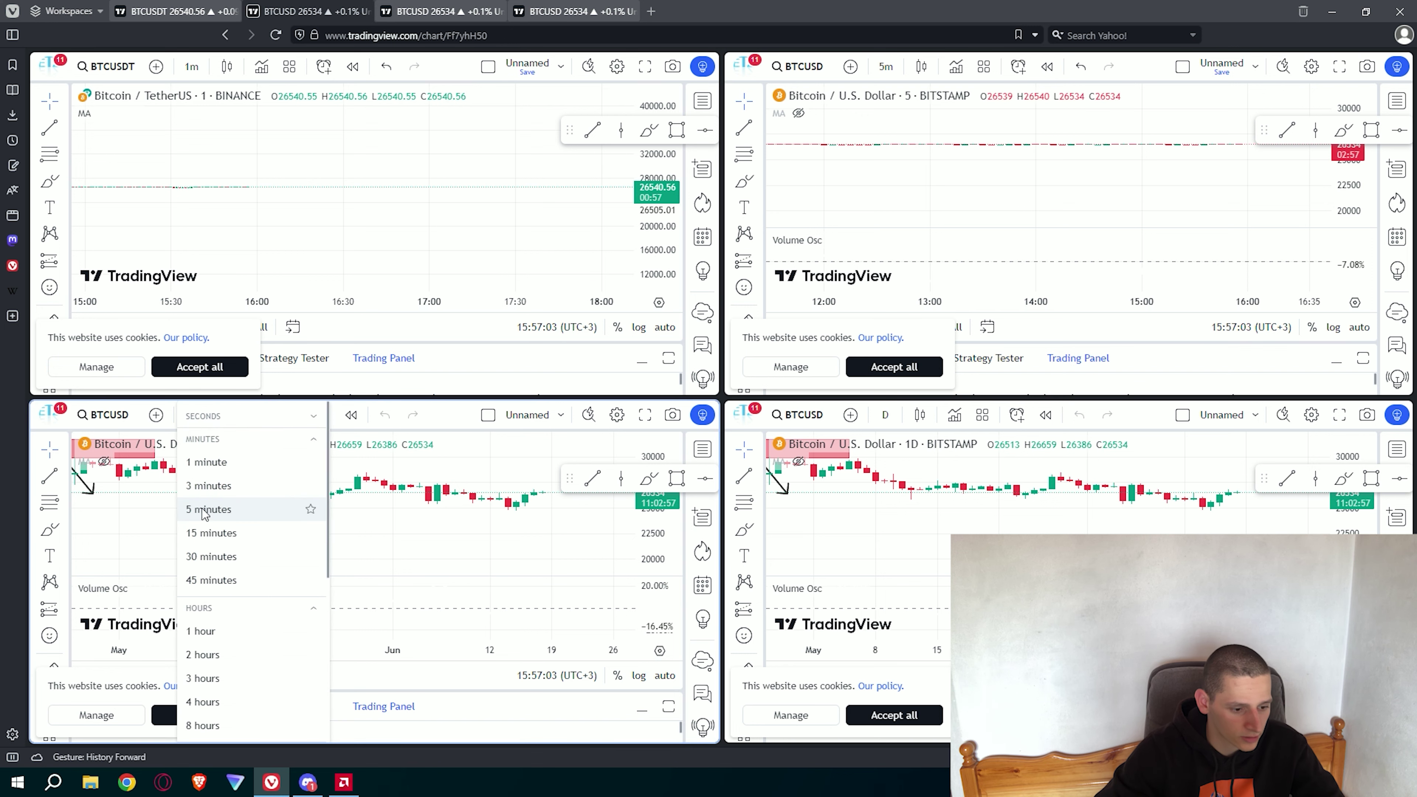
{"action": "left_click", "coordinate": [208, 533]}
{"action": "left_click", "coordinate": [885, 416]}
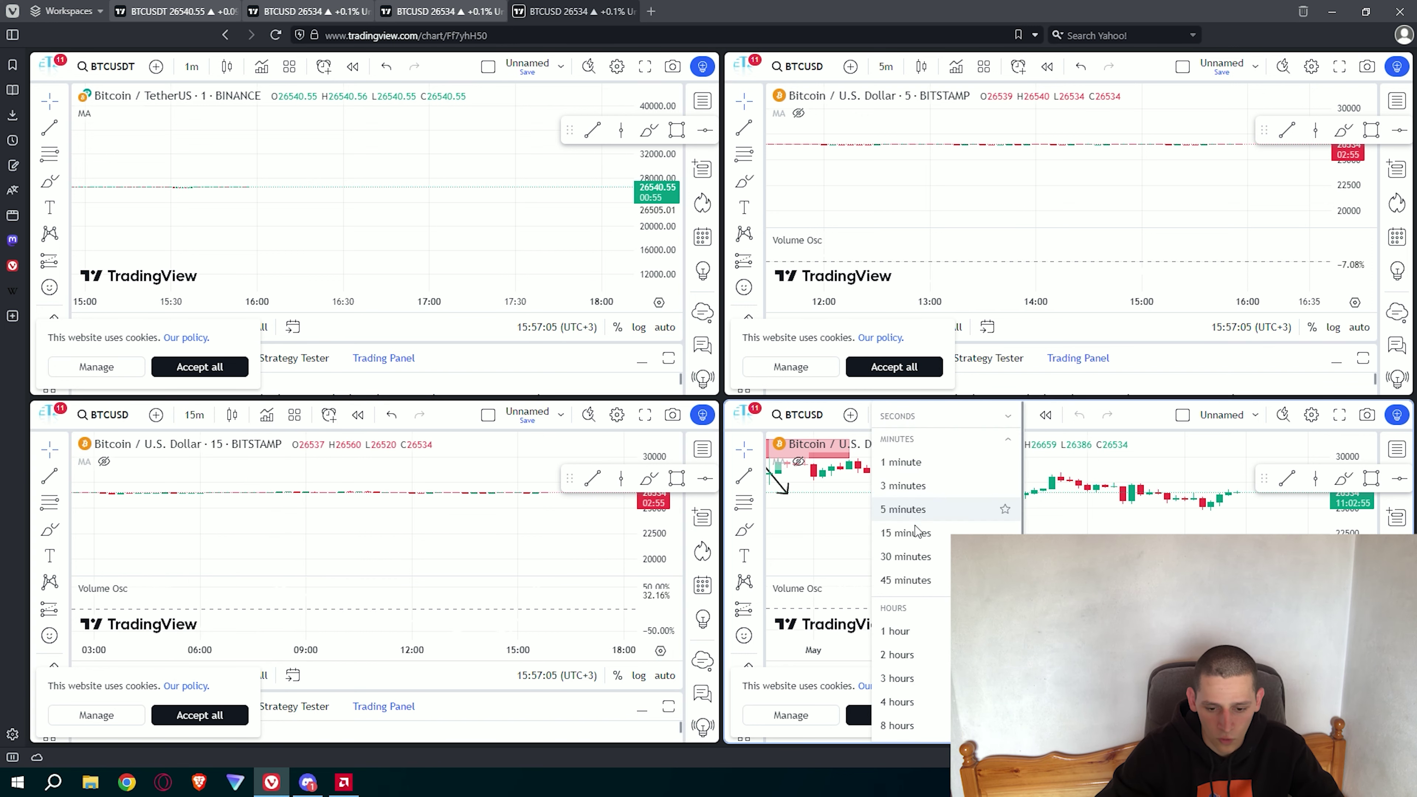
{"action": "left_click", "coordinate": [898, 632]}
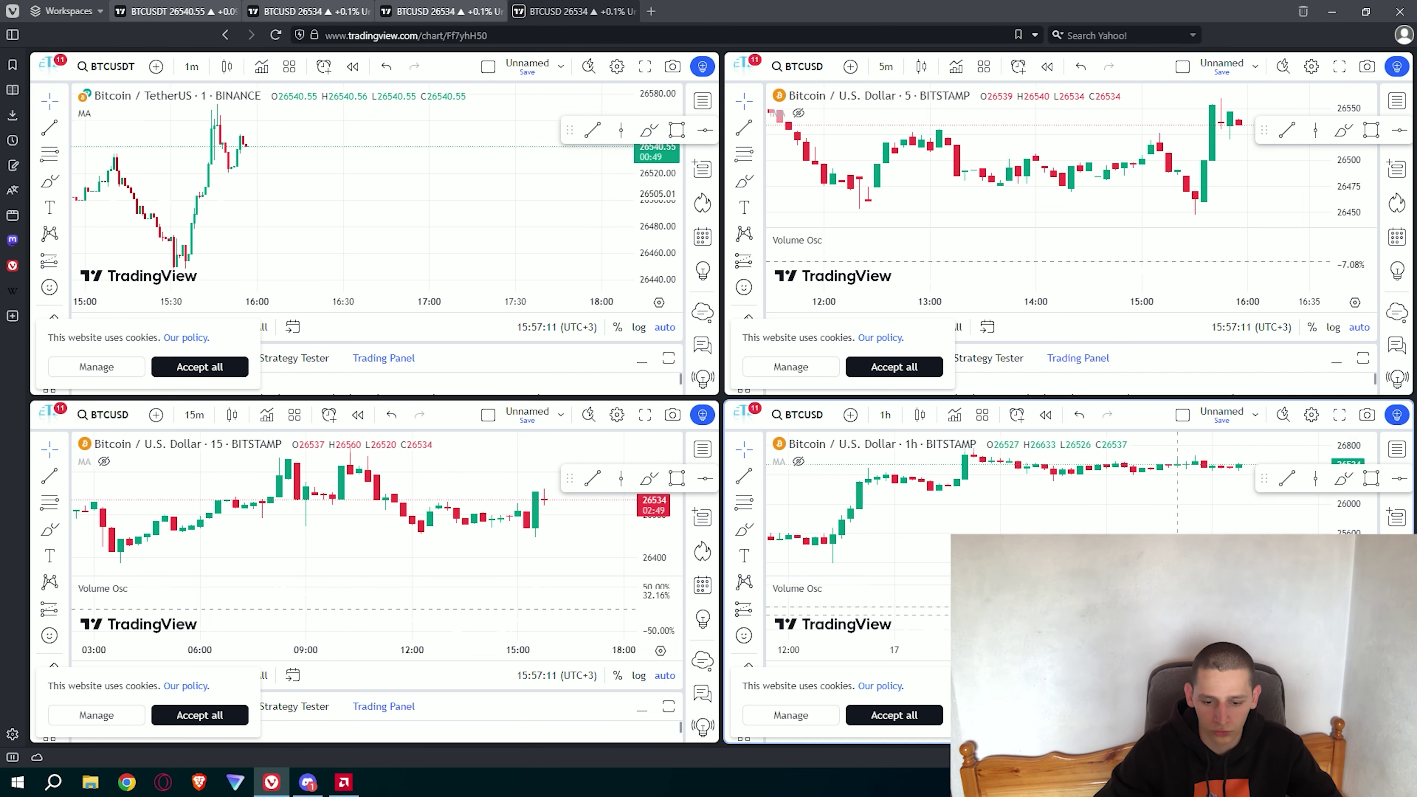
Zoom out on the charts to show a longer price history.
{"action": "scroll", "coordinate": [419, 170], "scroll_direction": "down", "scroll_amount": 5}
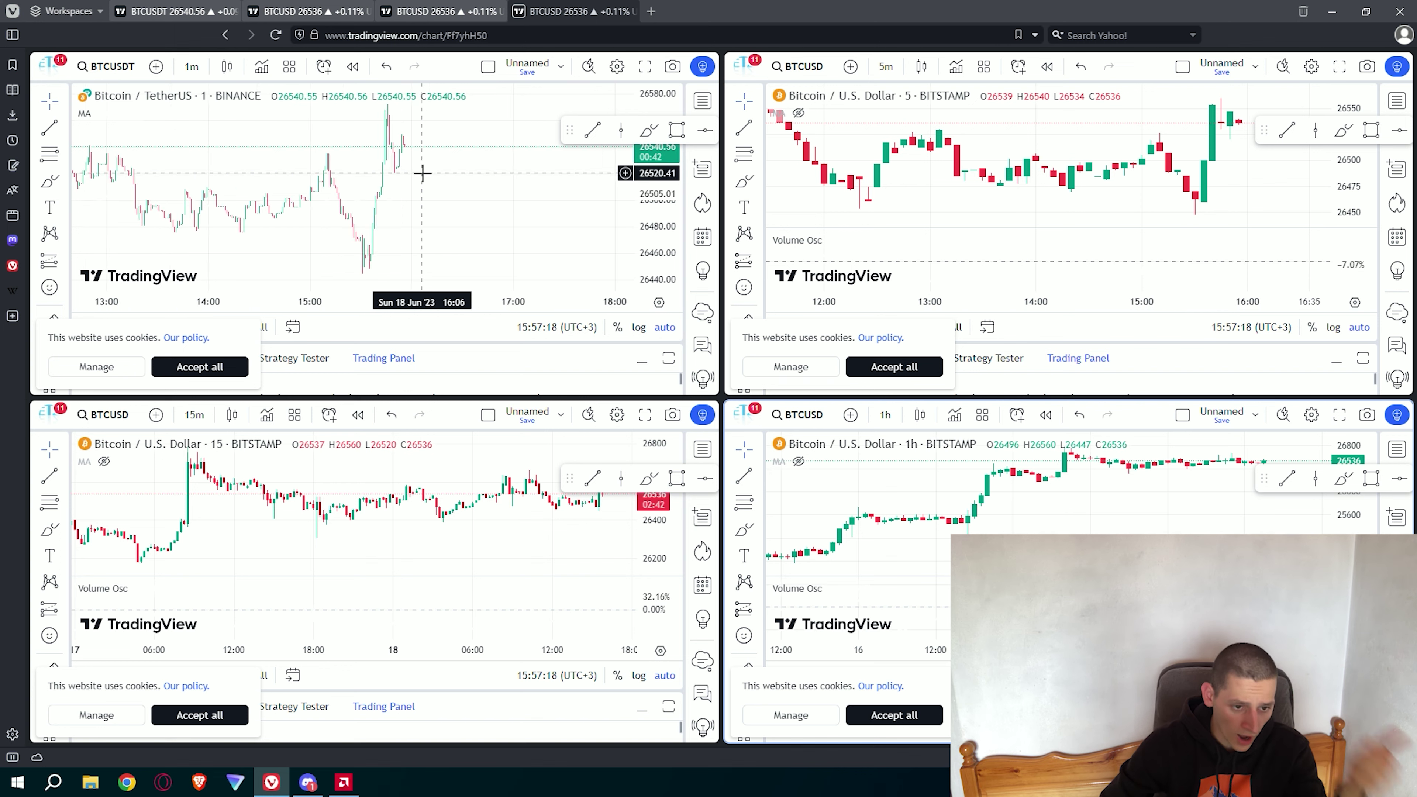
{"action": "scroll", "coordinate": [1106, 192], "scroll_direction": "down", "scroll_amount": 5}
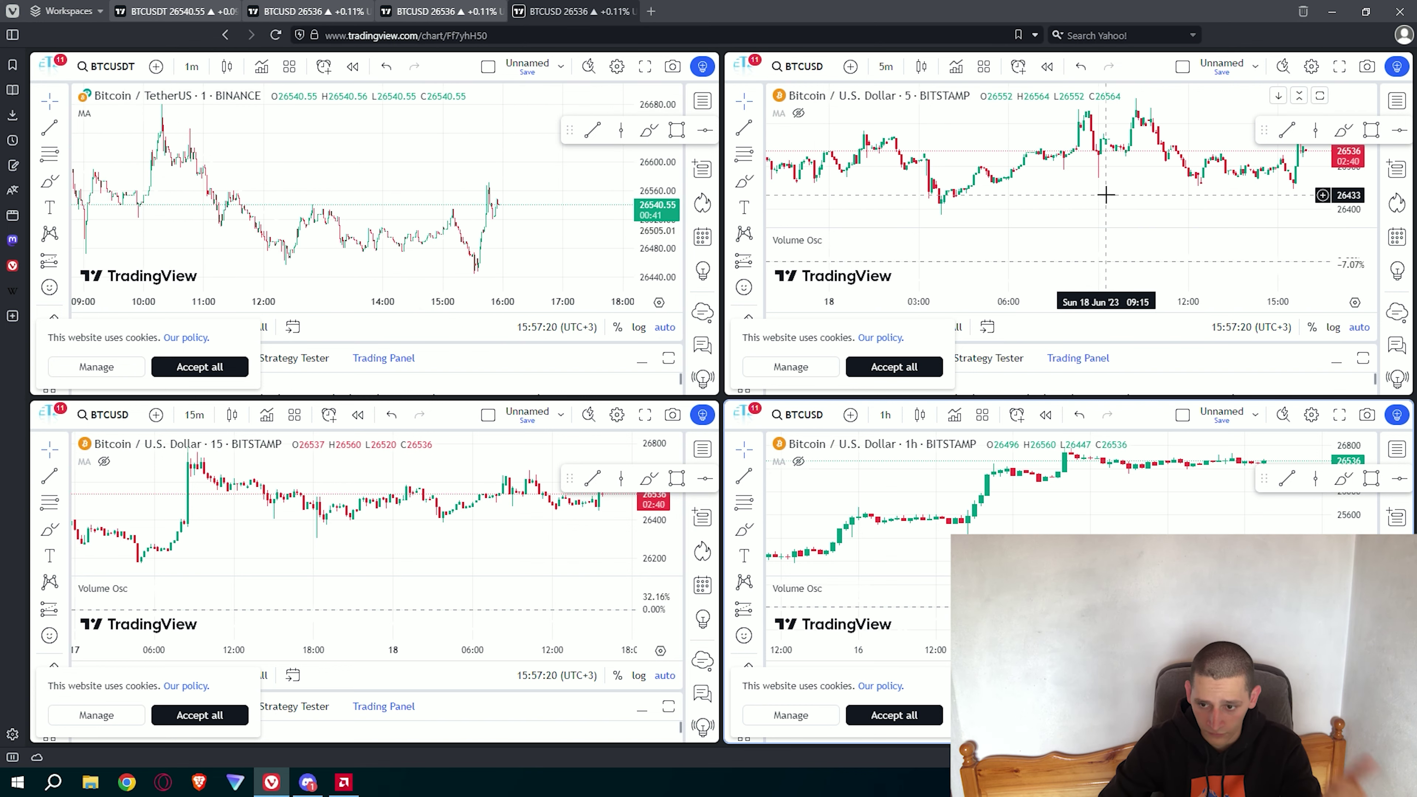
{"action": "scroll", "coordinate": [478, 551], "scroll_direction": "down", "scroll_amount": 3}
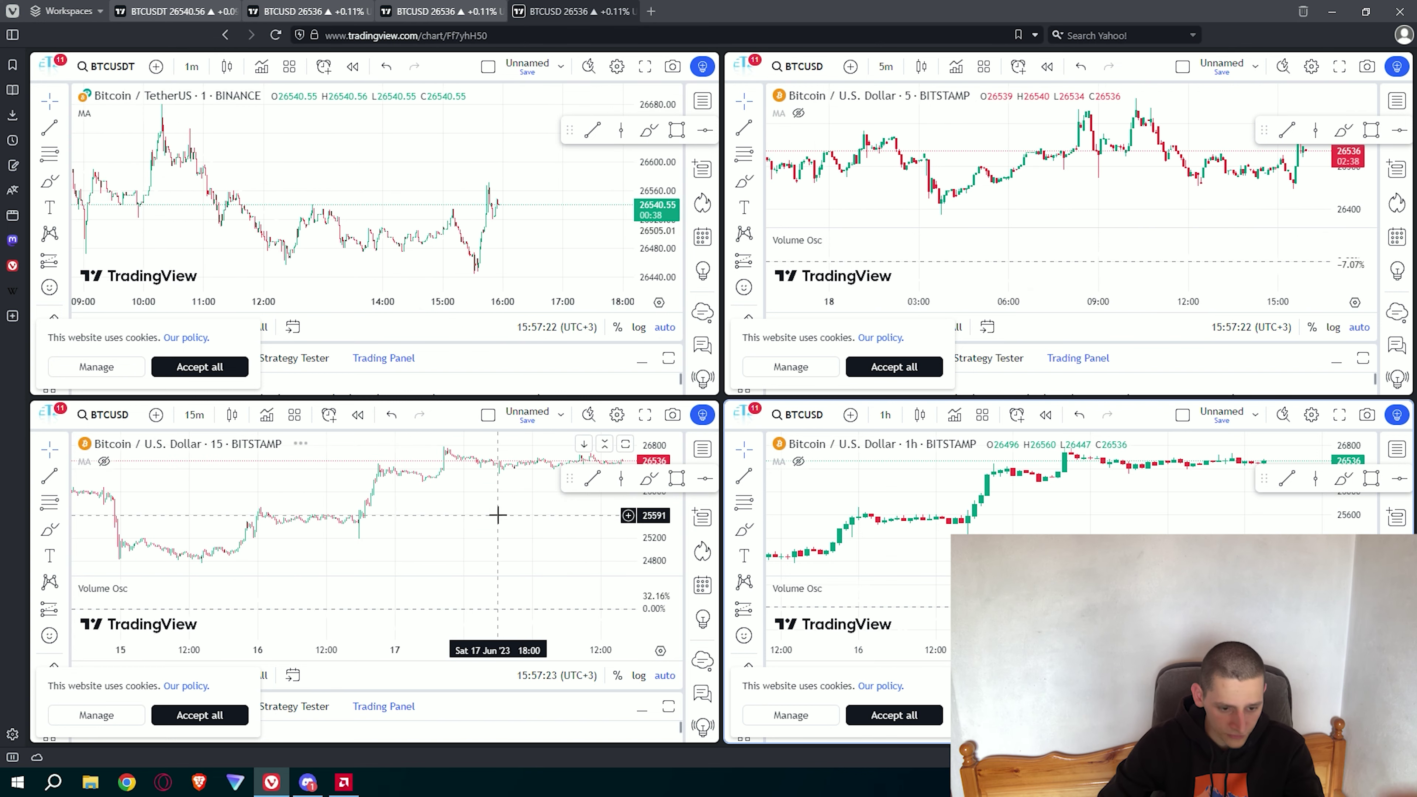
{"action": "scroll", "coordinate": [1171, 497], "scroll_direction": "down", "scroll_amount": 5}
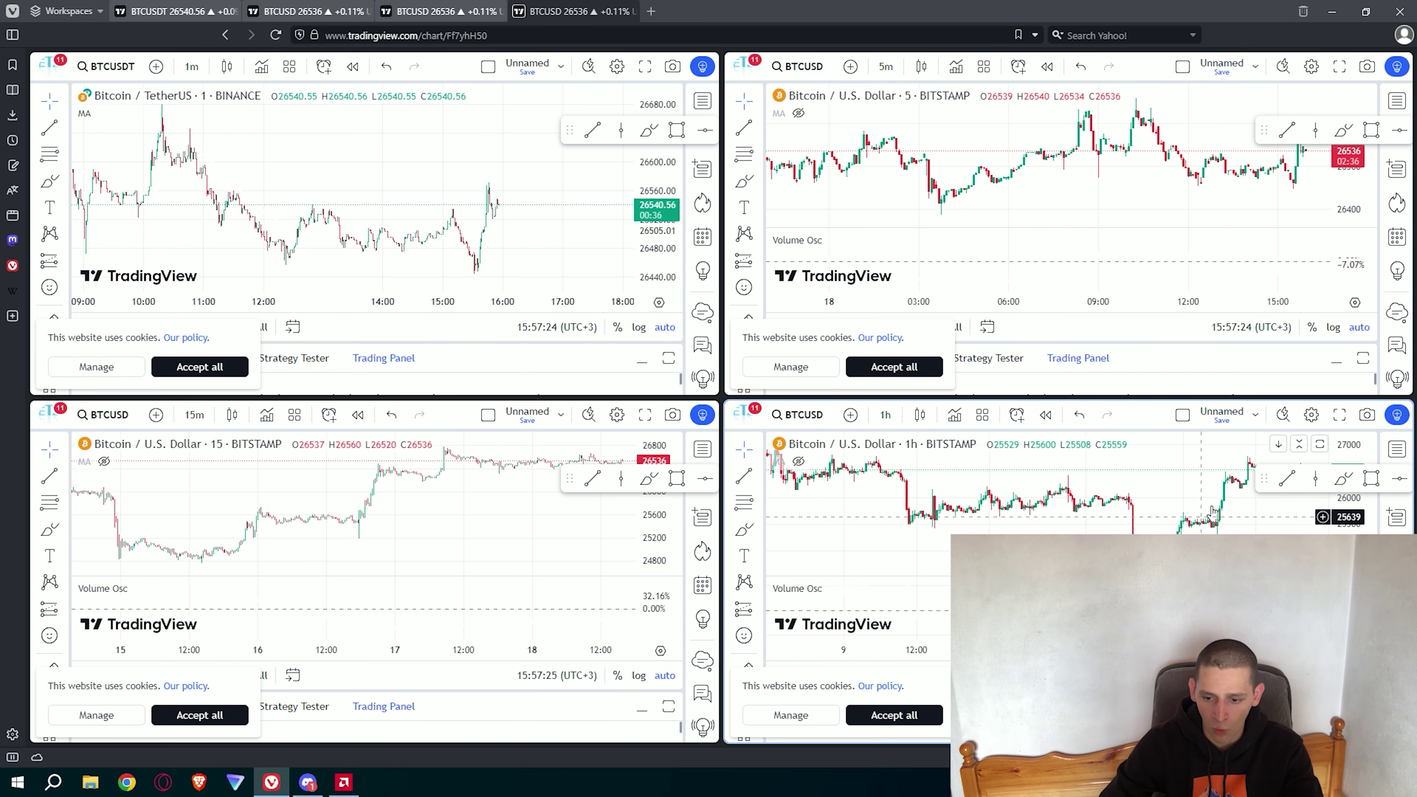